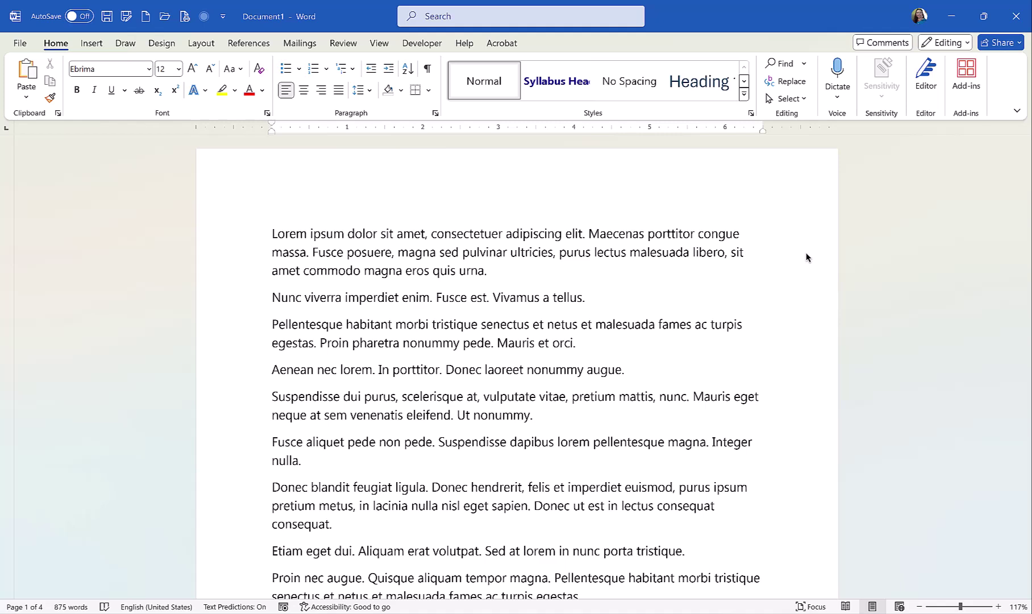
Open Insert > Page Number and preview the Top of Page, Bottom of Page and Current Position galleries.
scroll(814, 275, "down", 3)
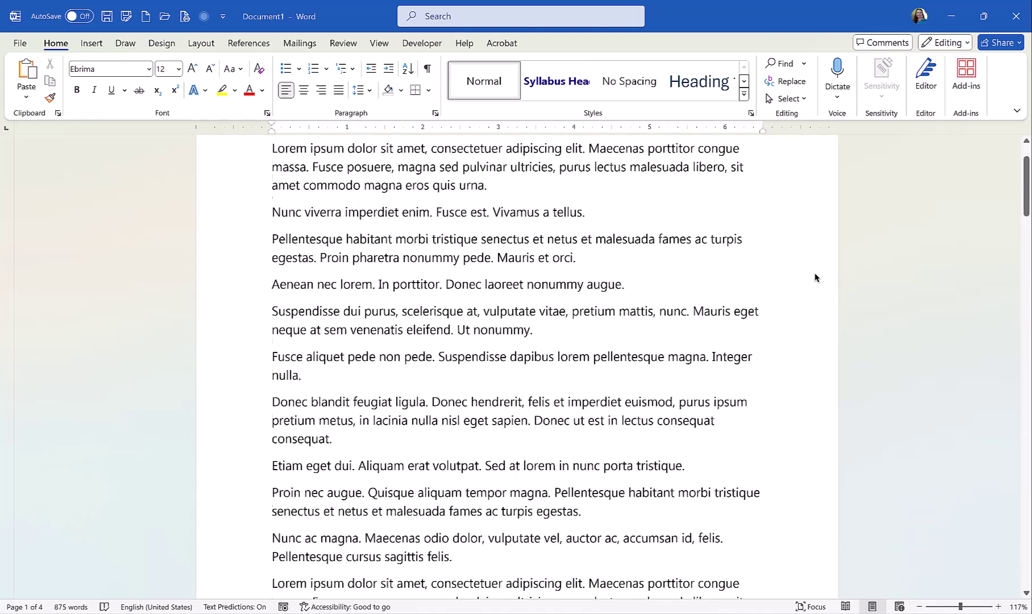
scroll(814, 277, "down", 2)
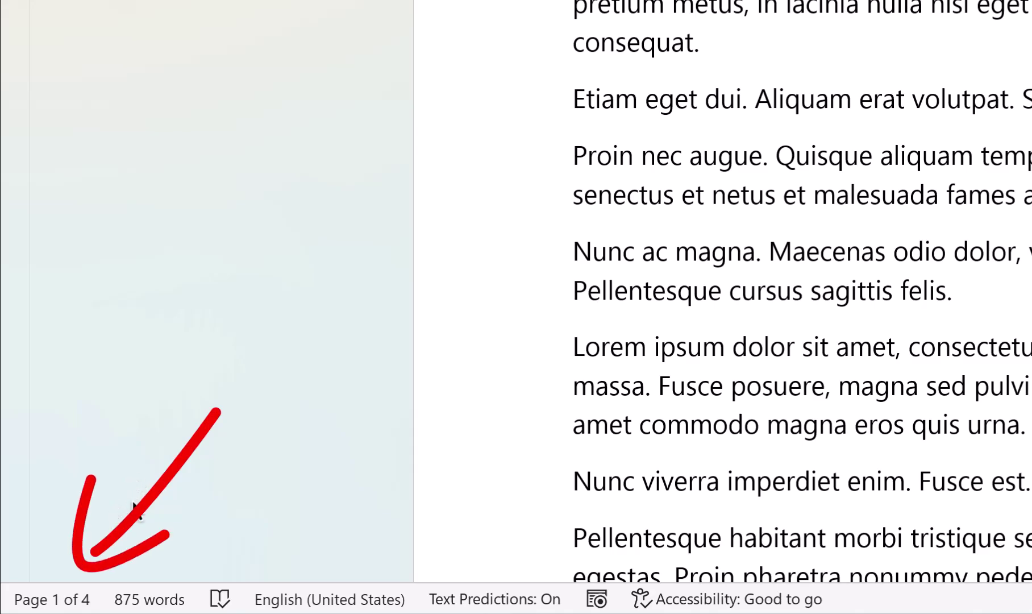
scroll(795, 284, "down", 8)
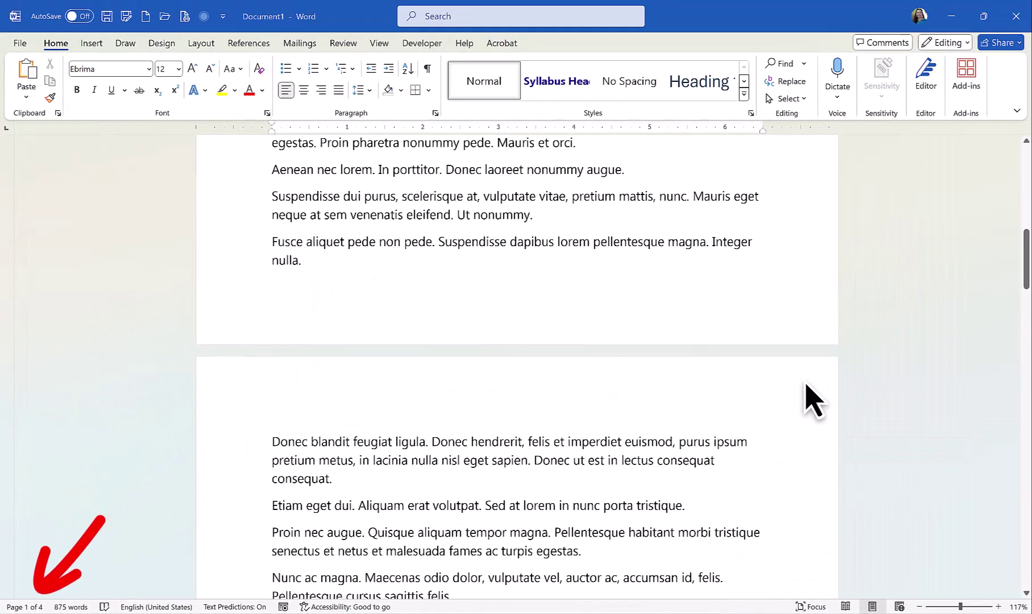
scroll(807, 392, "down", 1)
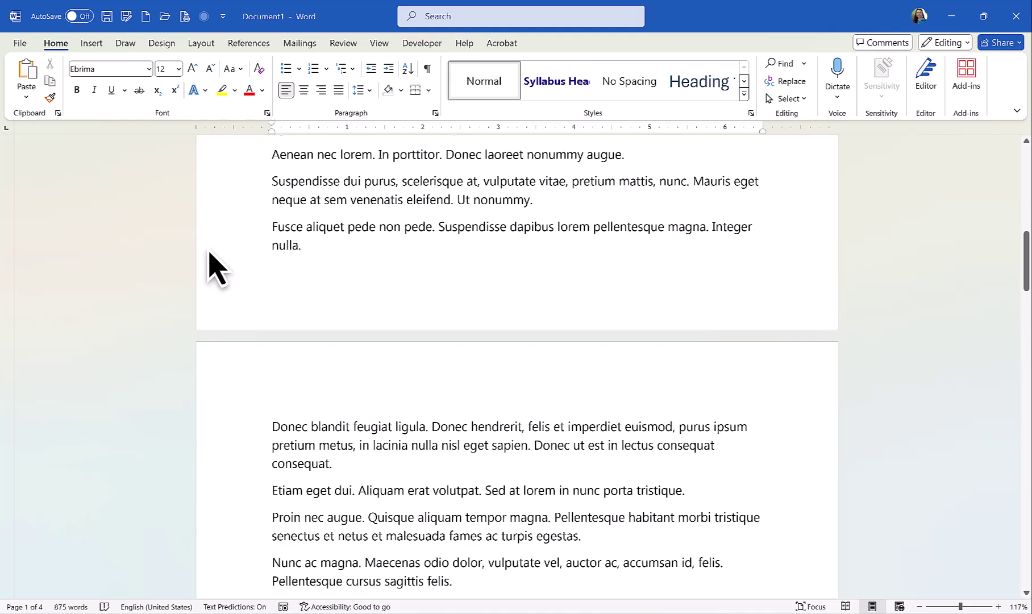
left_click(100, 45)
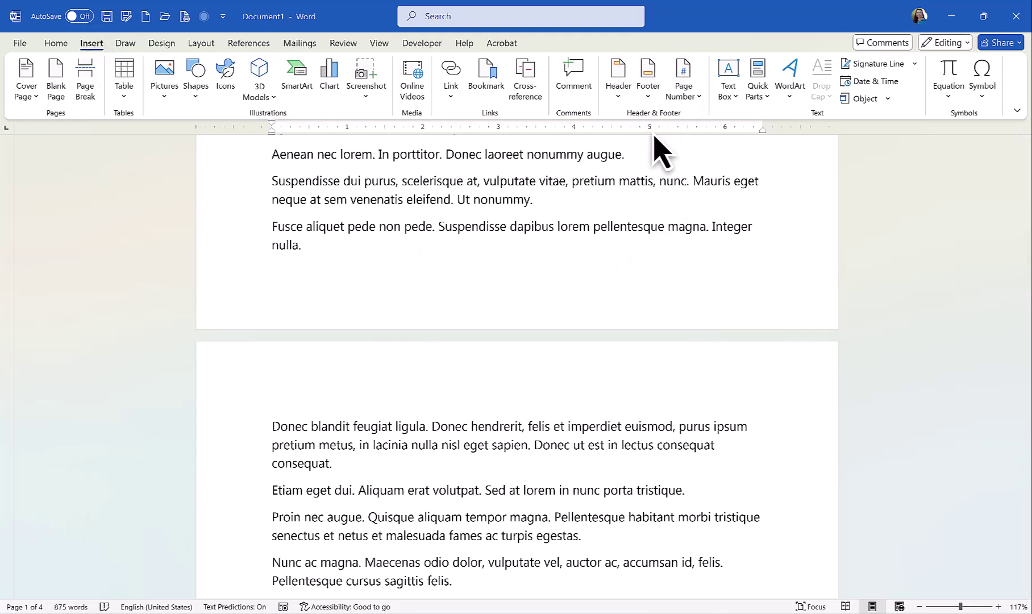
left_click(699, 97)
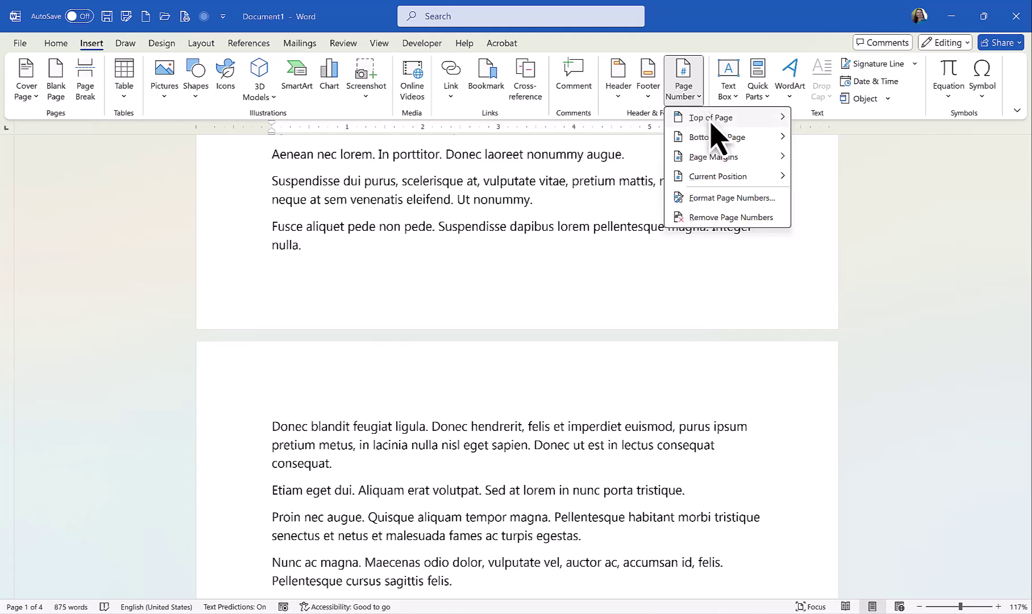
mouse_move(713, 125)
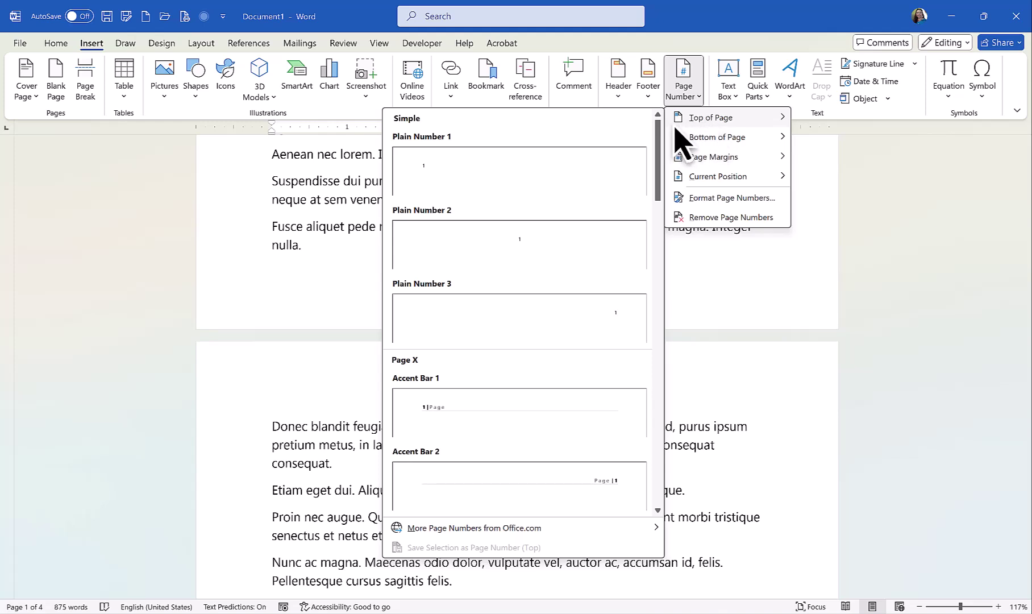
left_click_drag(659, 124, 645, 106)
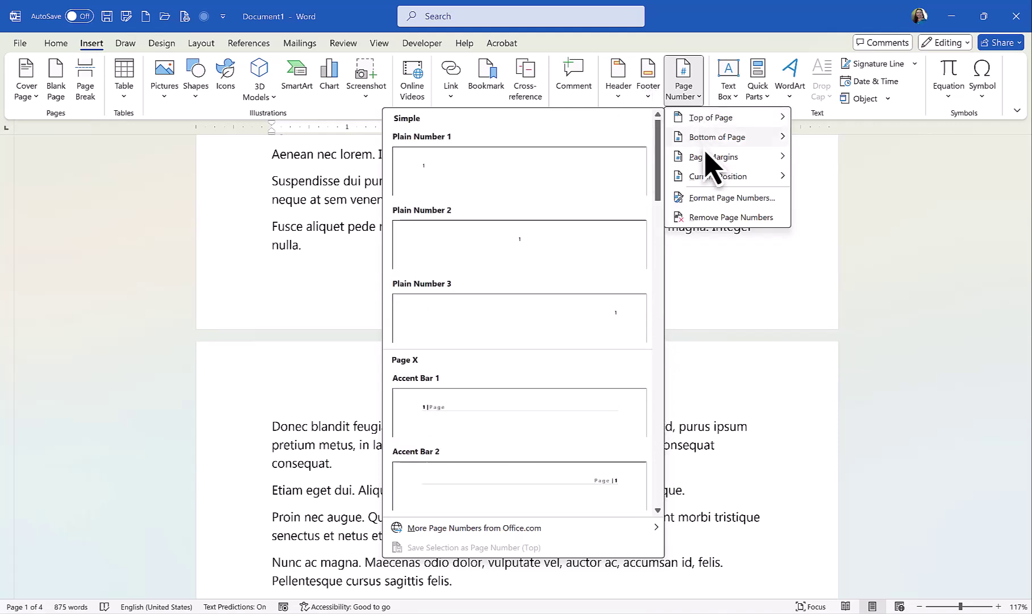
mouse_move(721, 175)
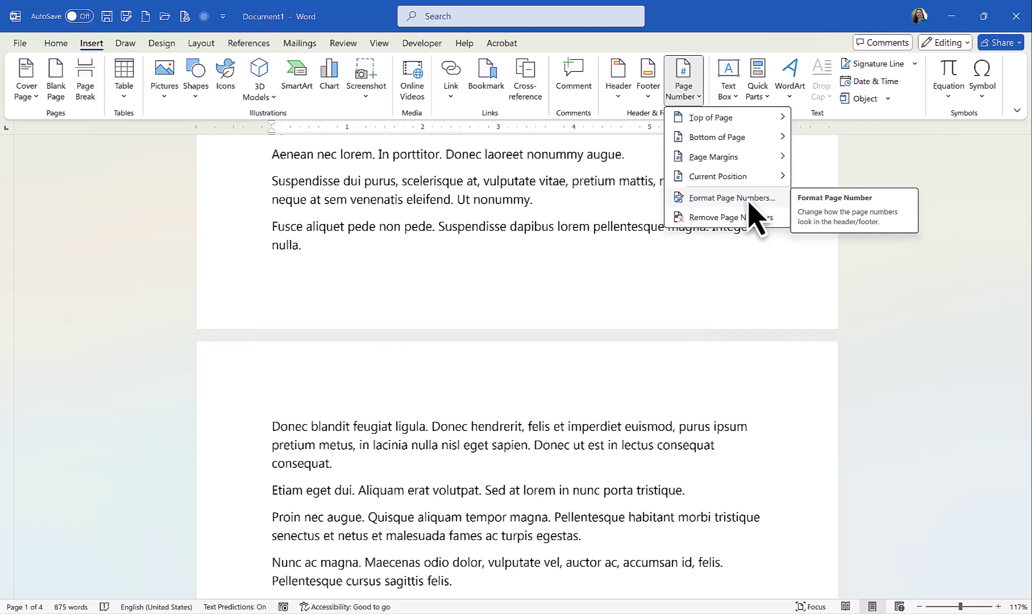
left_click(720, 204)
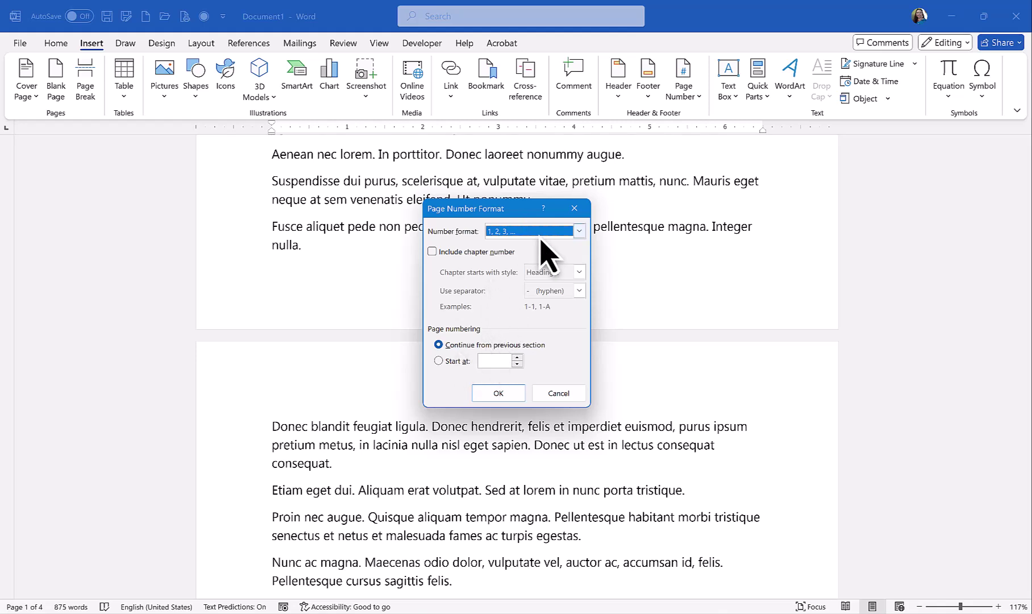
left_click(579, 231)
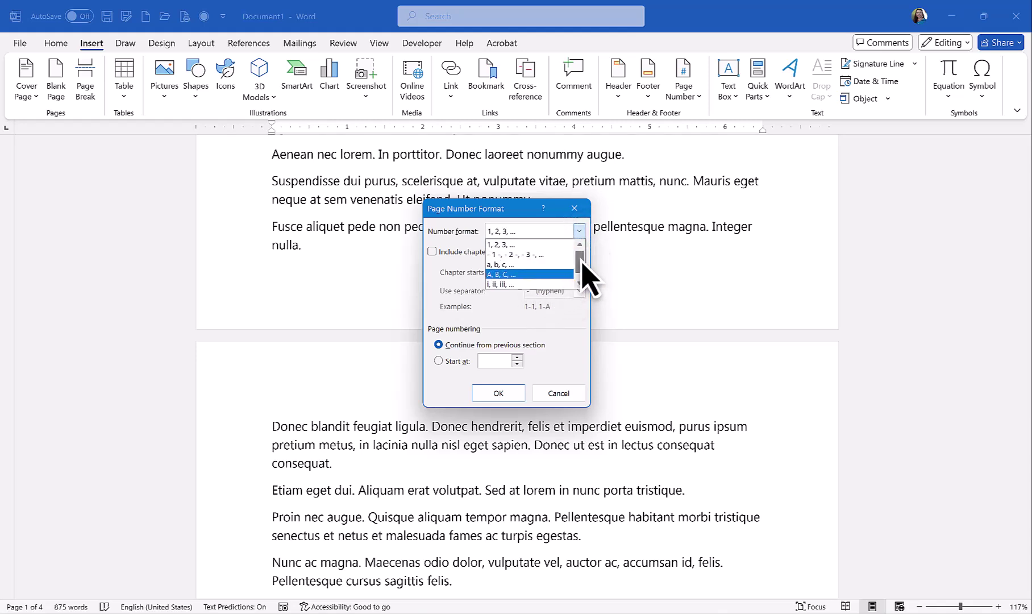
scroll(580, 264, "down", 1)
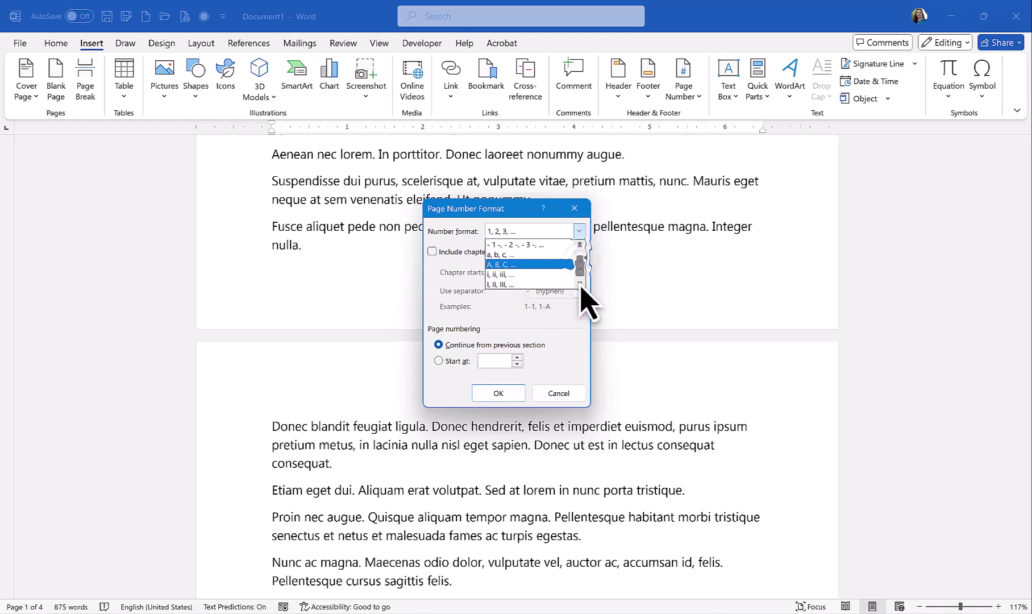
left_click(462, 288)
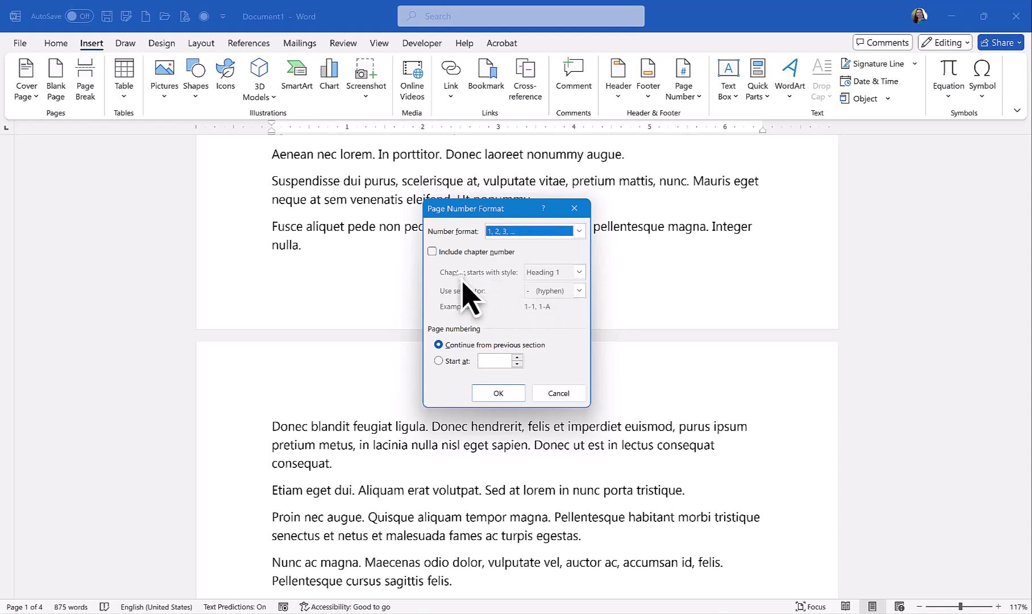
left_click(556, 393)
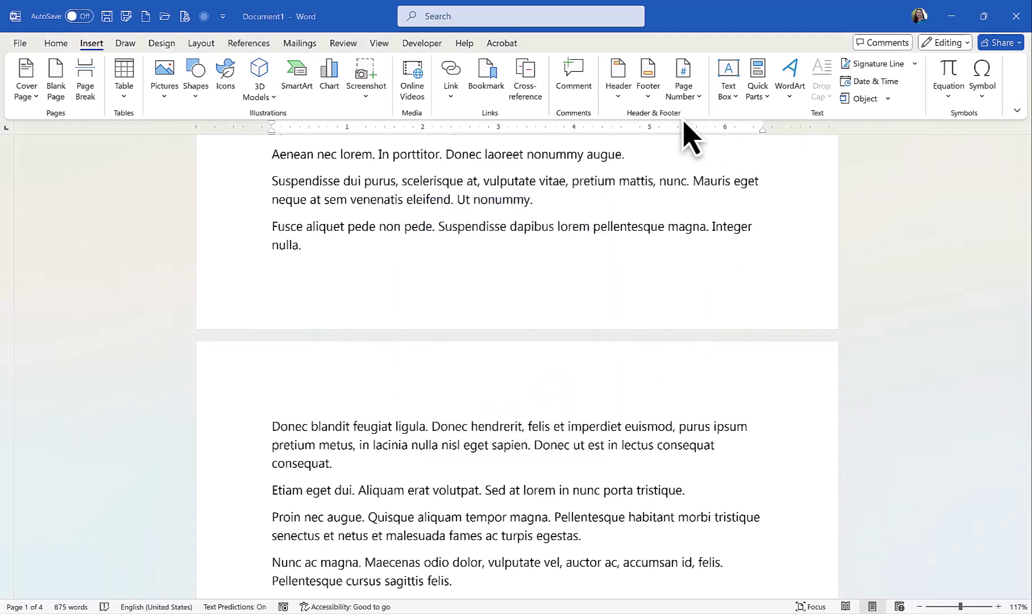
Insert Bottom of Page page numbers using the Circle style.
left_click(698, 100)
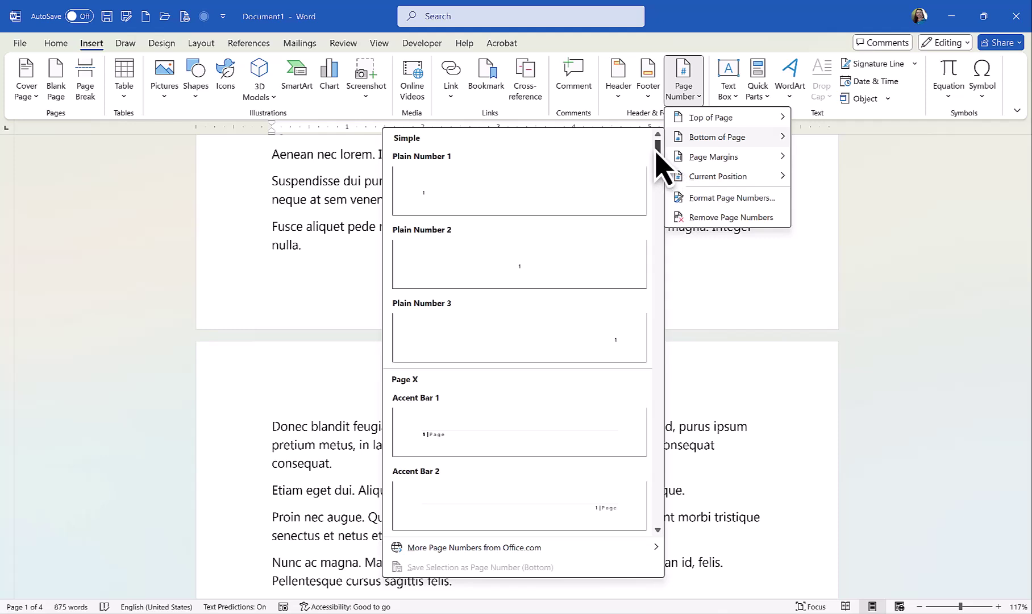
left_click_drag(658, 154, 646, 387)
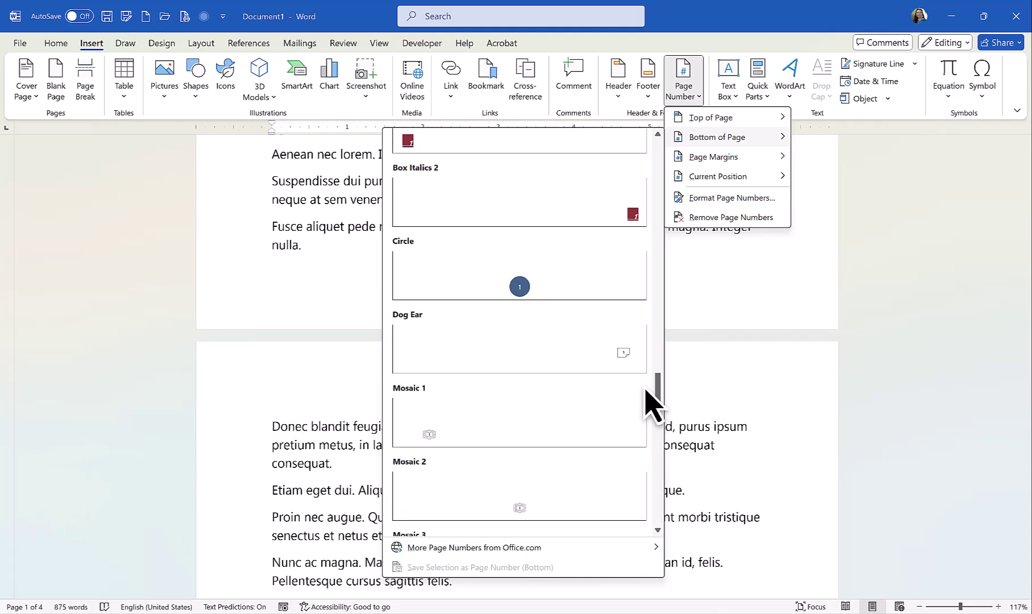
left_click(539, 286)
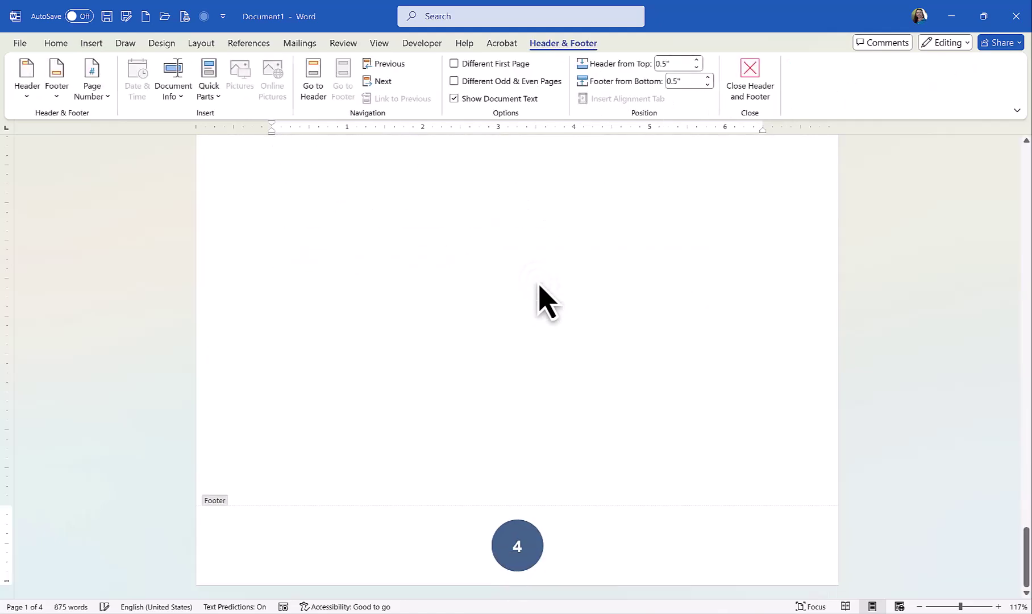
Scroll to the bottom of page 2 to show its circled page number 2.
scroll(539, 290, "up", 15)
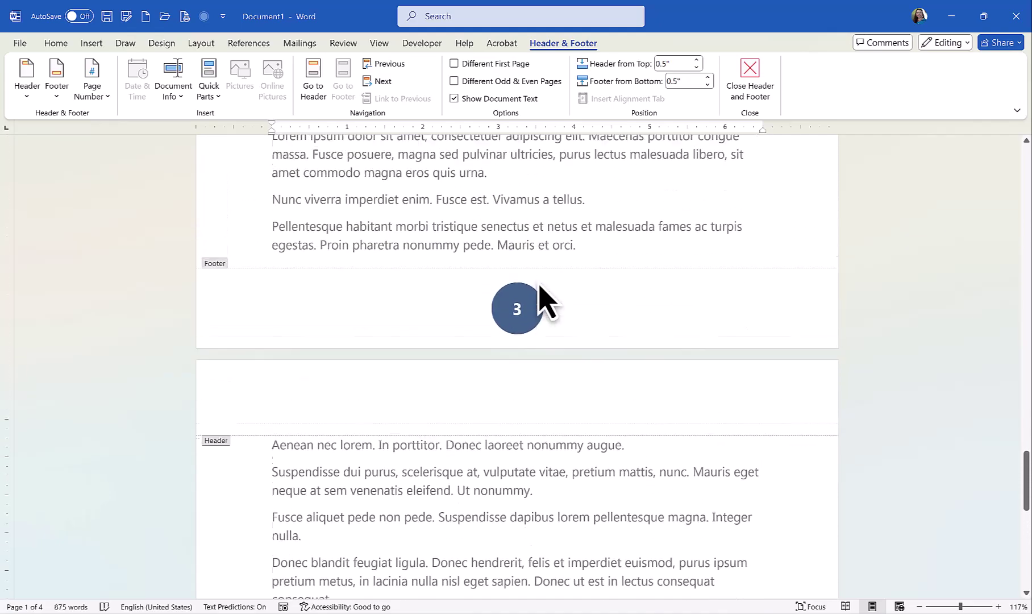
scroll(538, 295, "up", 15)
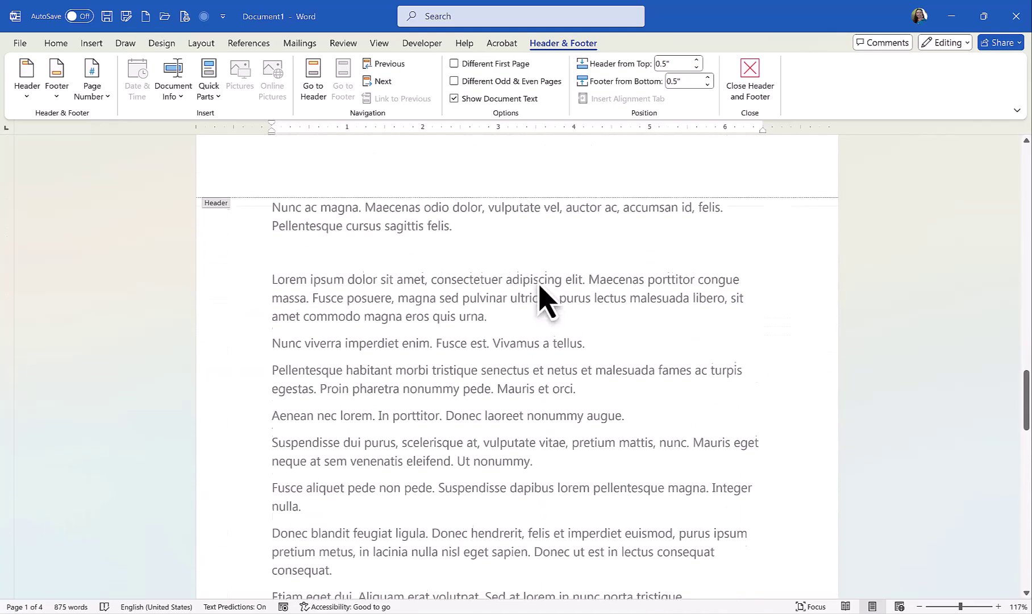
scroll(538, 286, "up", 5)
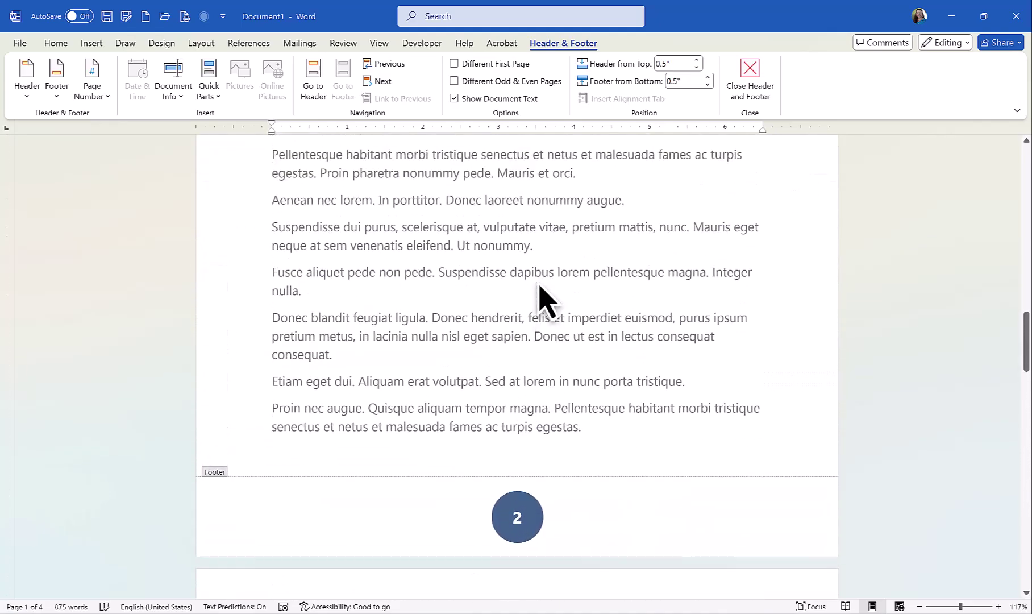
scroll(539, 286, "down", 5)
scroll(539, 290, "down", 1)
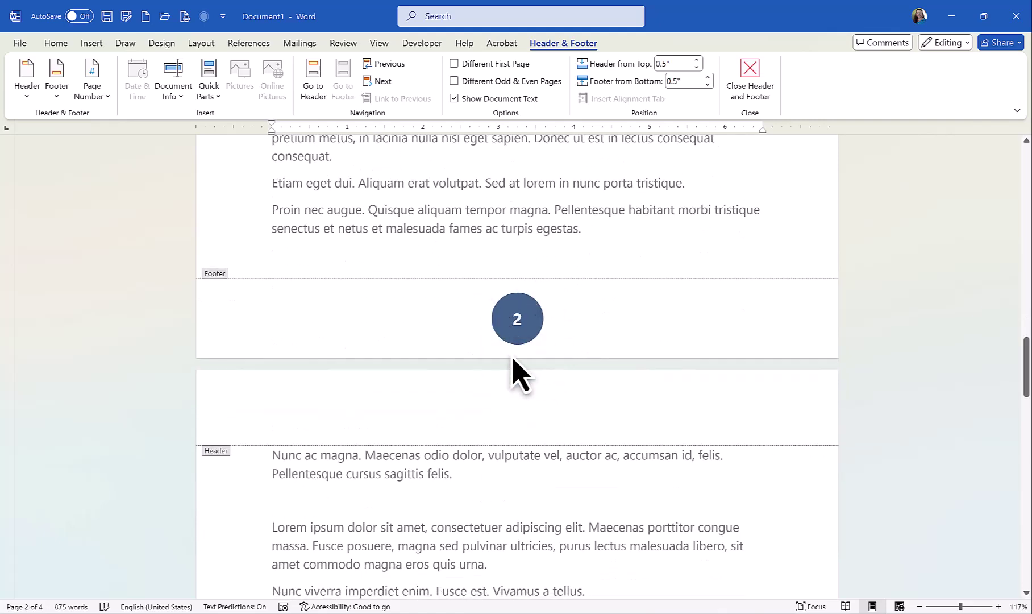
Select page 2's footer circle as a whole shape rather than its text.
left_click(535, 324)
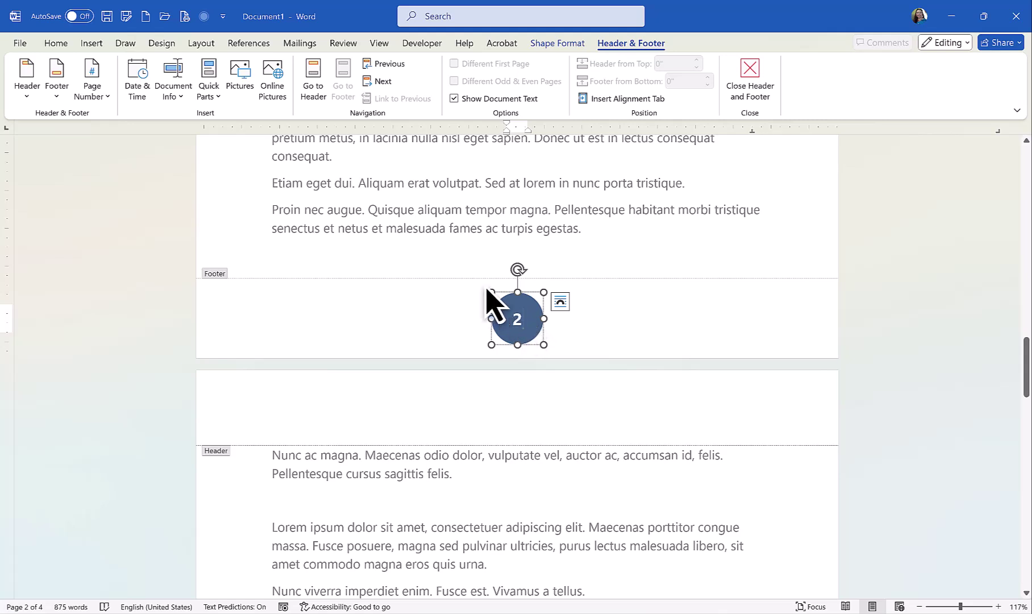
left_click(541, 335)
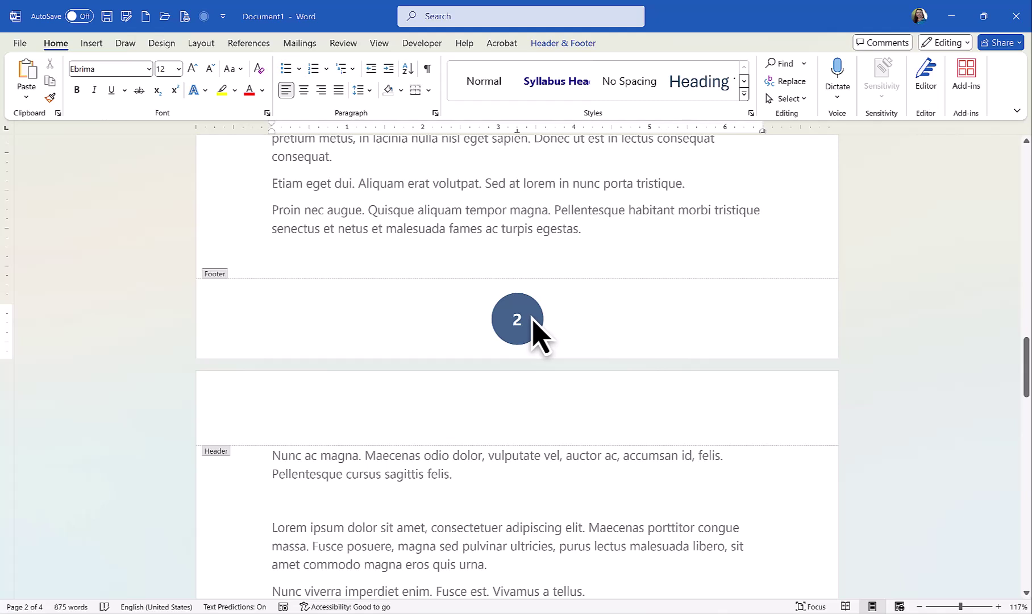
left_click(534, 321)
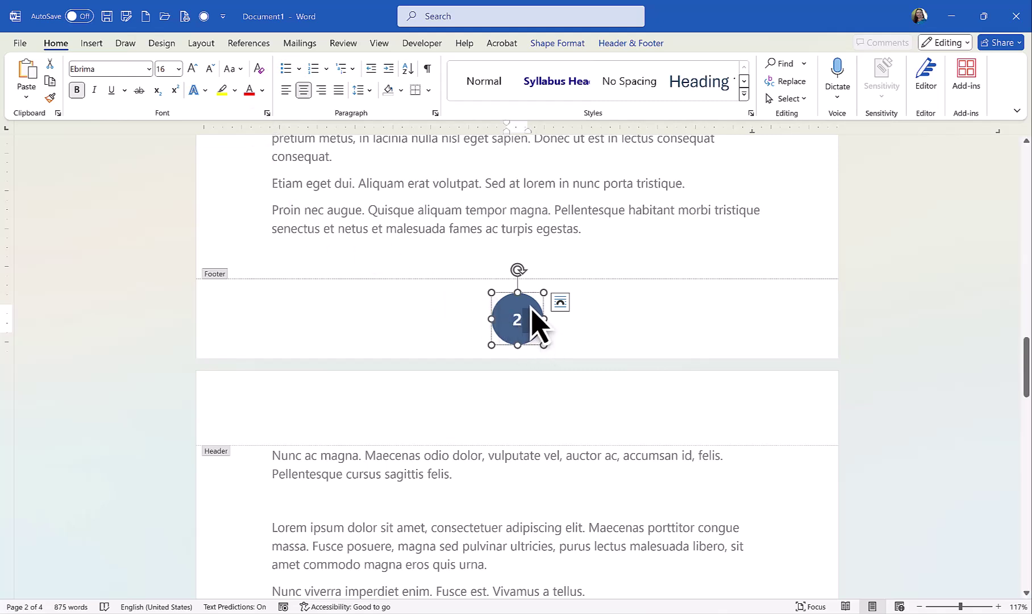
key("Escape")
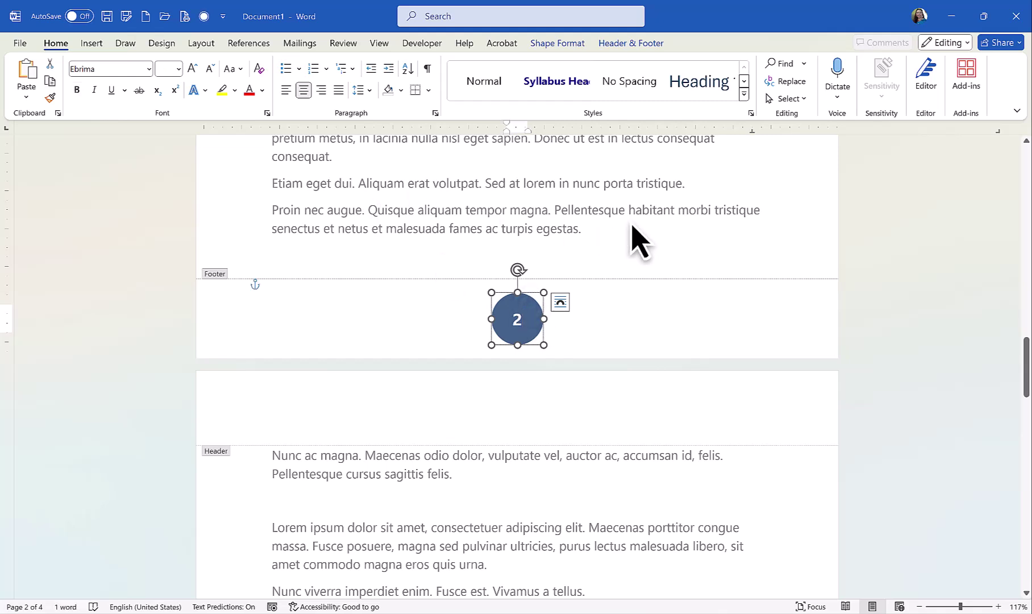
Open the Shape Fill dropdown on the Shape Format tab.
left_click(554, 46)
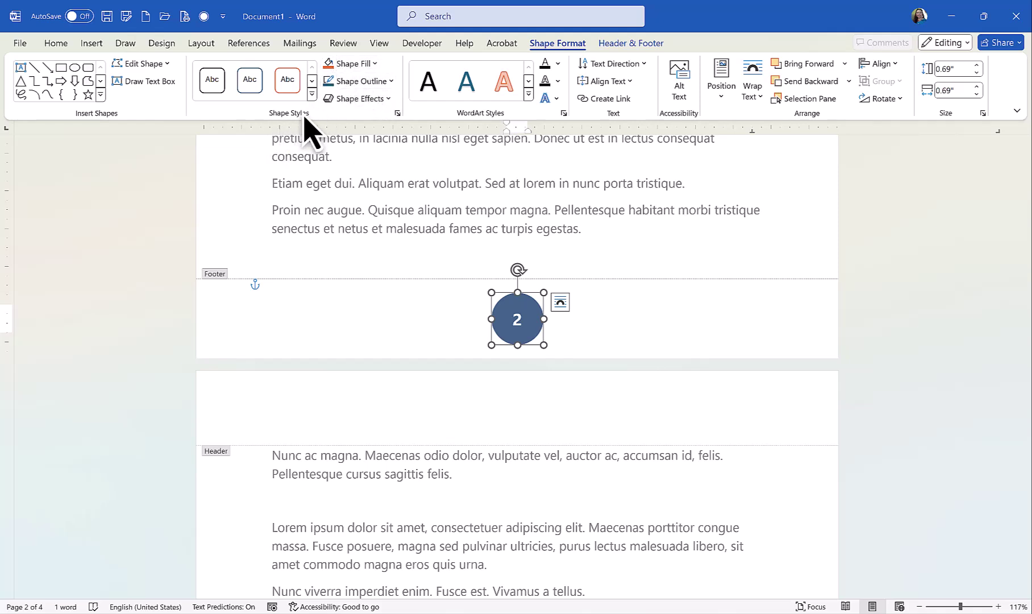
left_click(374, 63)
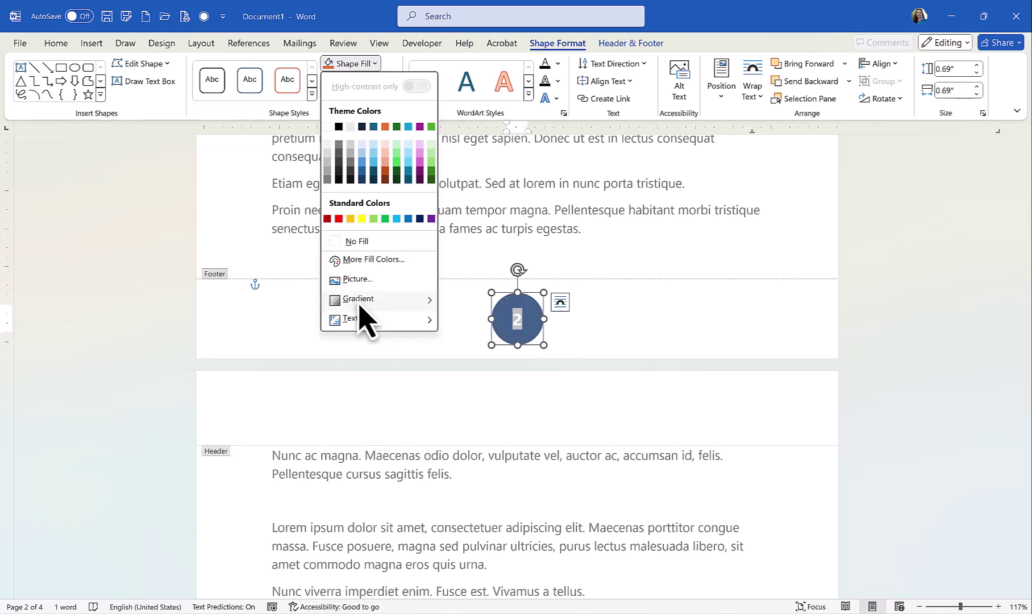
Apply the aqua water texture fill to the footer circle.
mouse_move(359, 307)
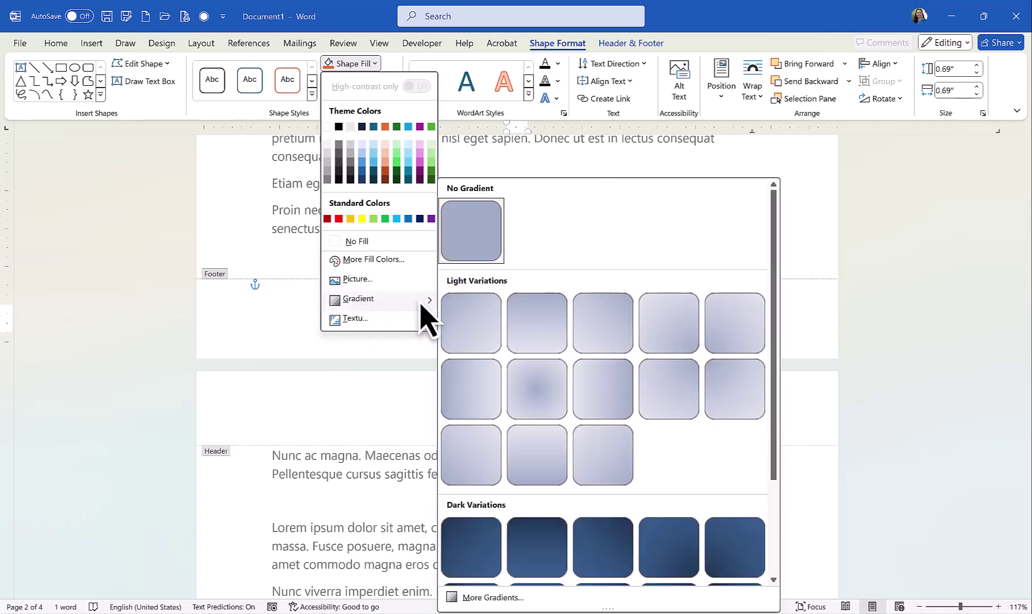
scroll(536, 562, "down", 2)
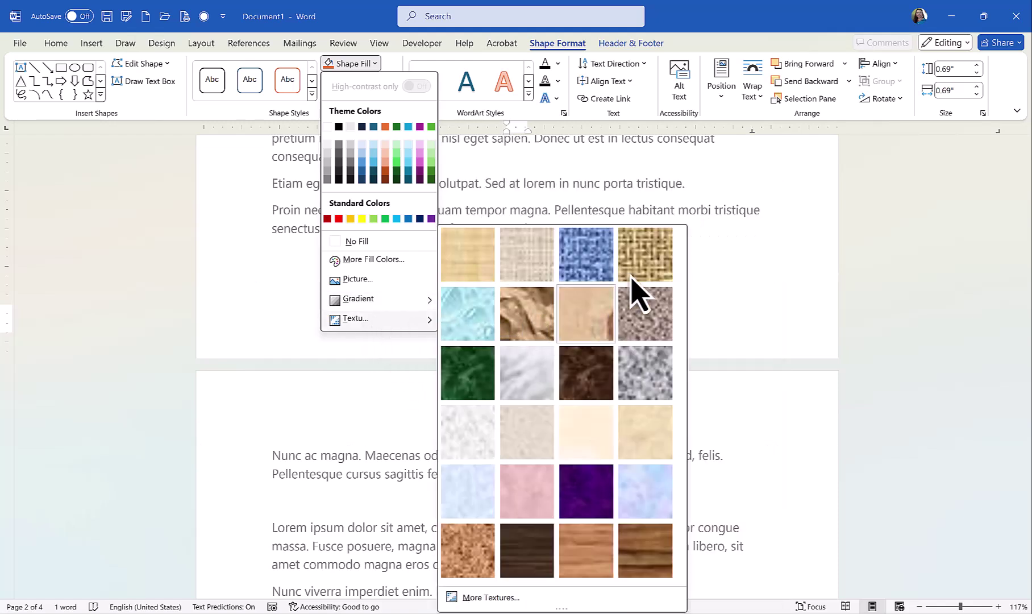
left_click(470, 322)
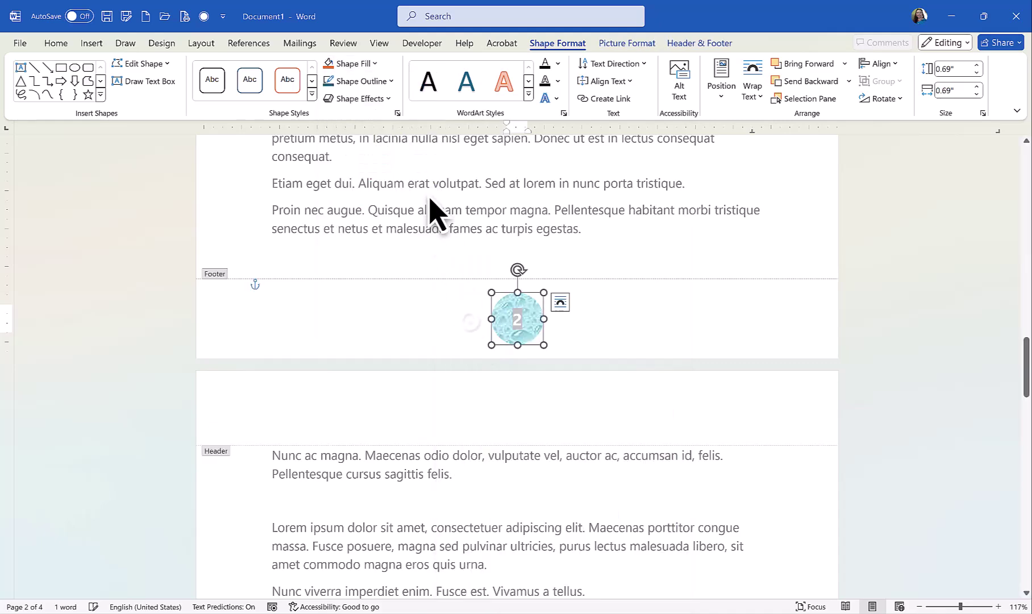
left_click(371, 64)
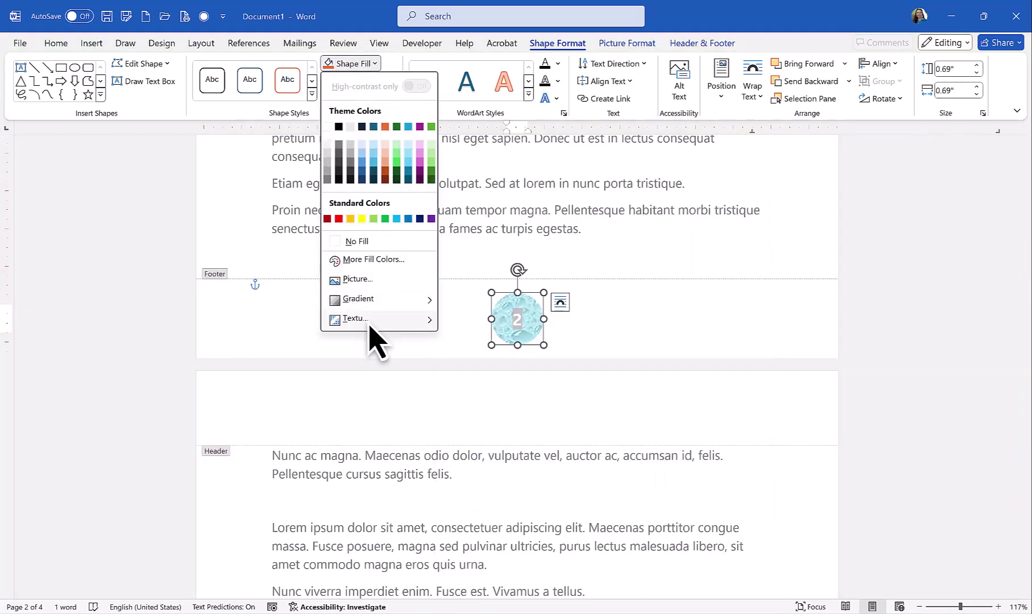
mouse_move(369, 327)
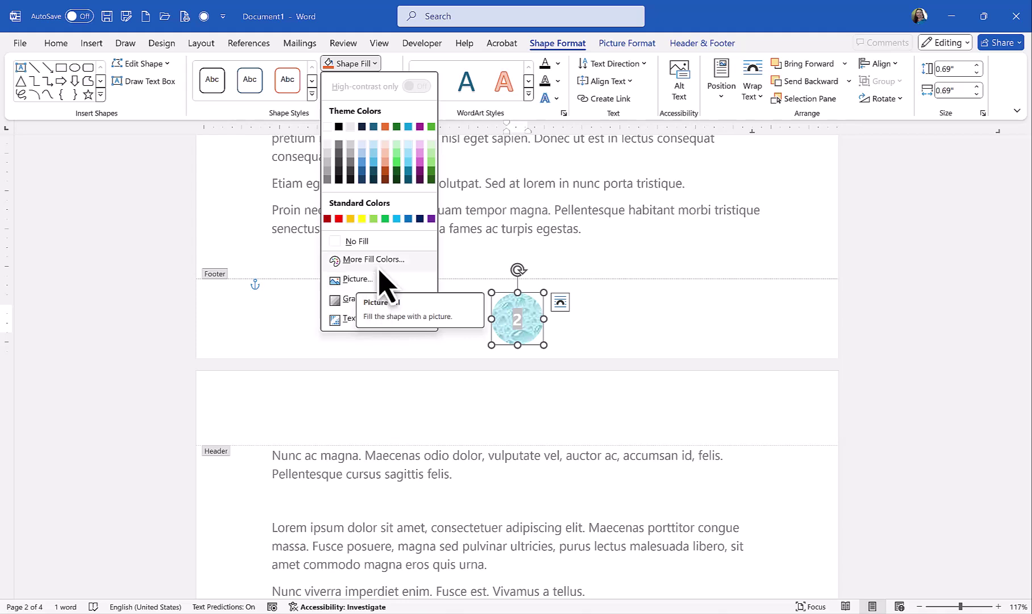
Open More Fill Colors and try light blue, light green and blue standard swatches.
left_click(371, 262)
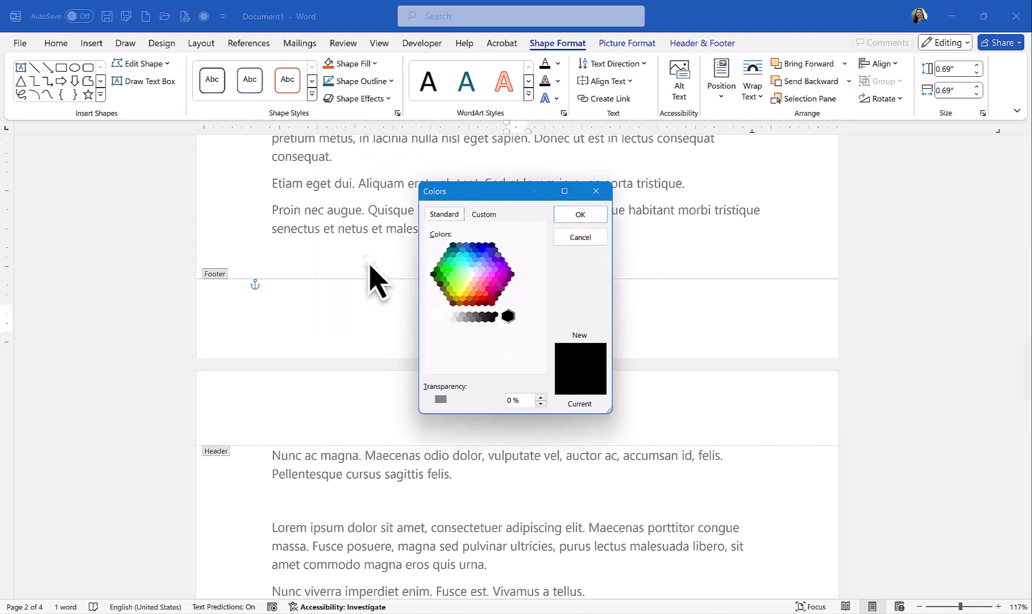
left_click_drag(479, 198, 682, 185)
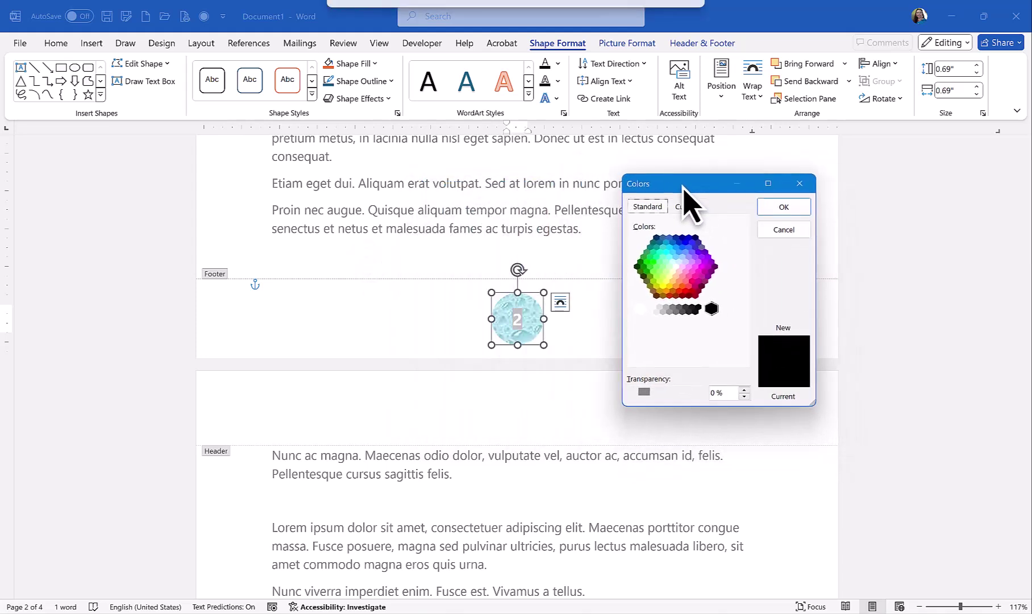
left_click(678, 261)
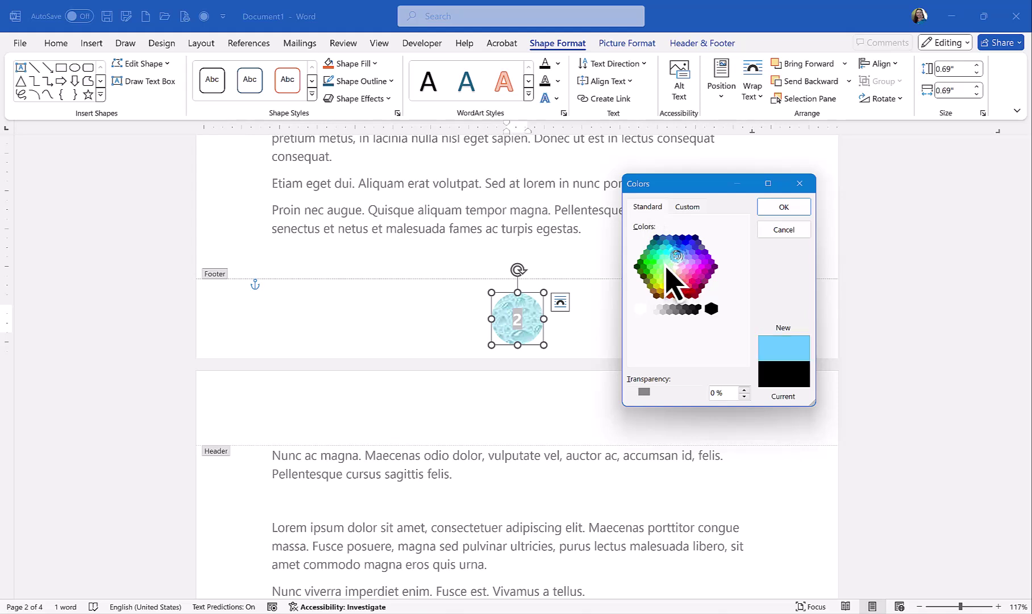
left_click(673, 265)
left_click(689, 239)
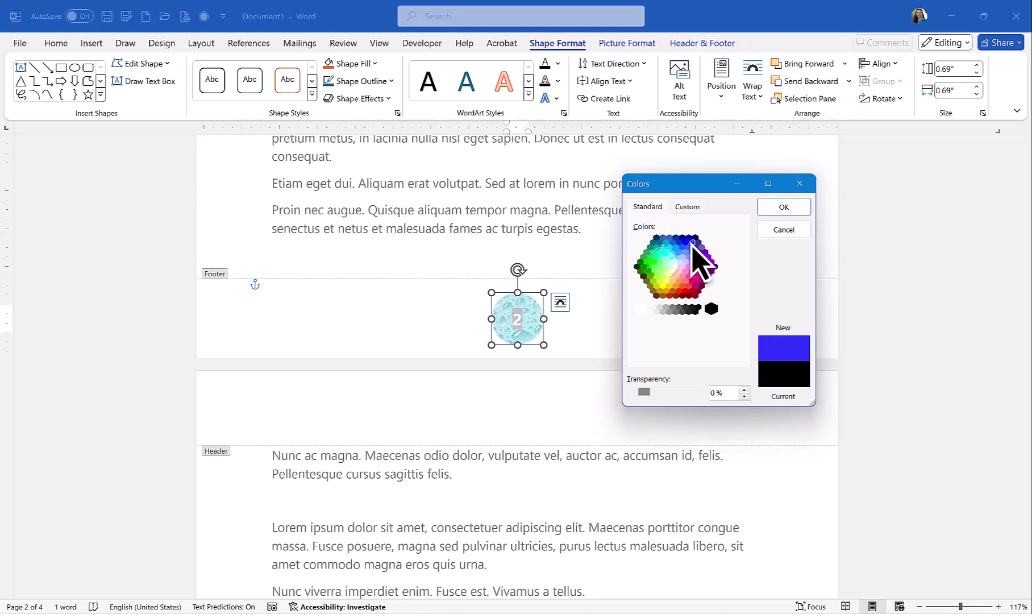
Pick magenta #E644EE (230/68/238) from the Custom spectrum and apply it.
left_click(688, 210)
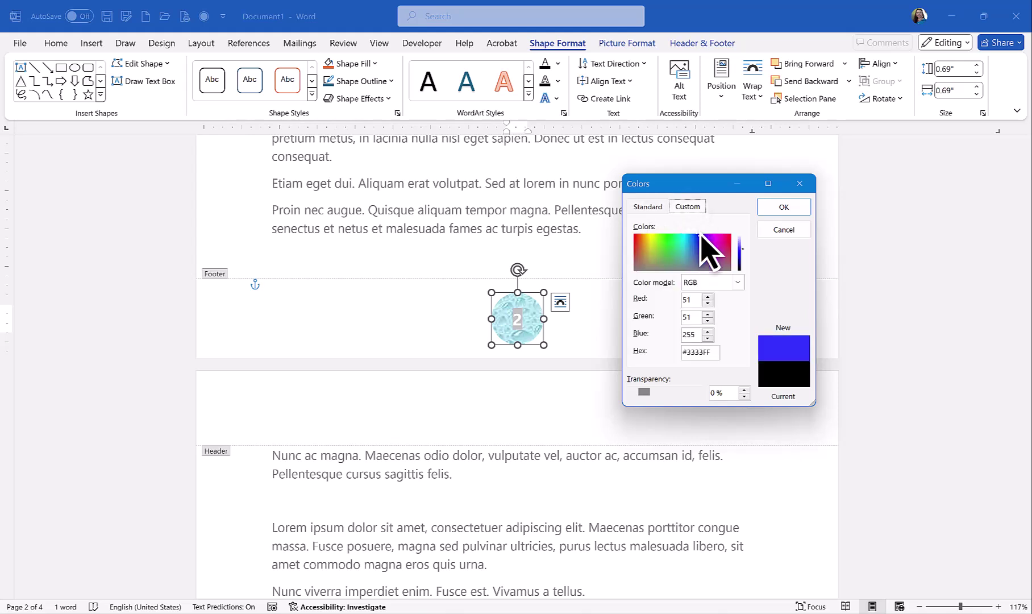
left_click(699, 250)
left_click(677, 253)
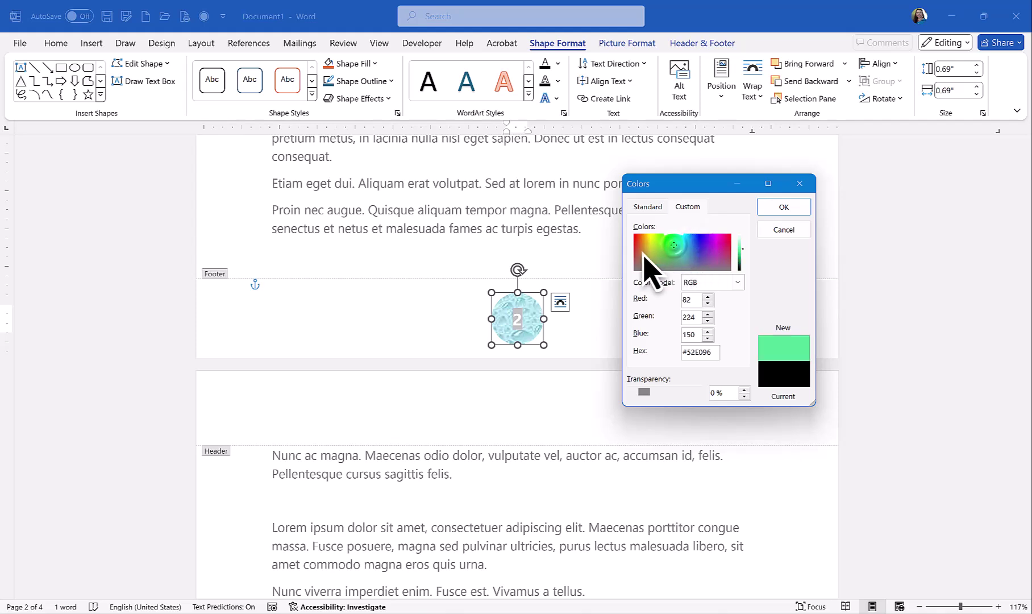
left_click(648, 249)
left_click(716, 258)
left_click(686, 244)
left_click(715, 255)
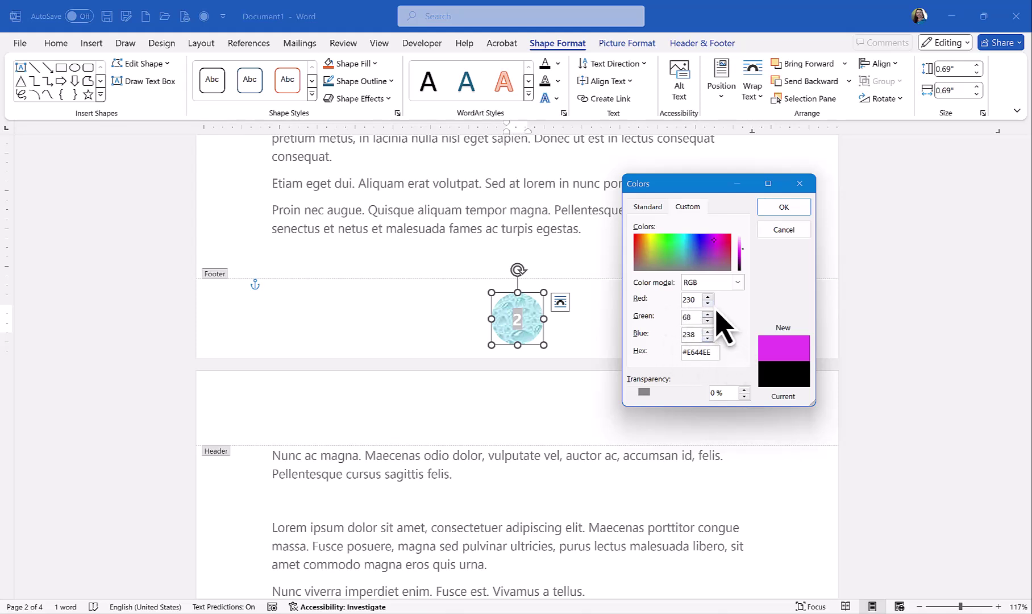
left_click(780, 212)
left_click(679, 310)
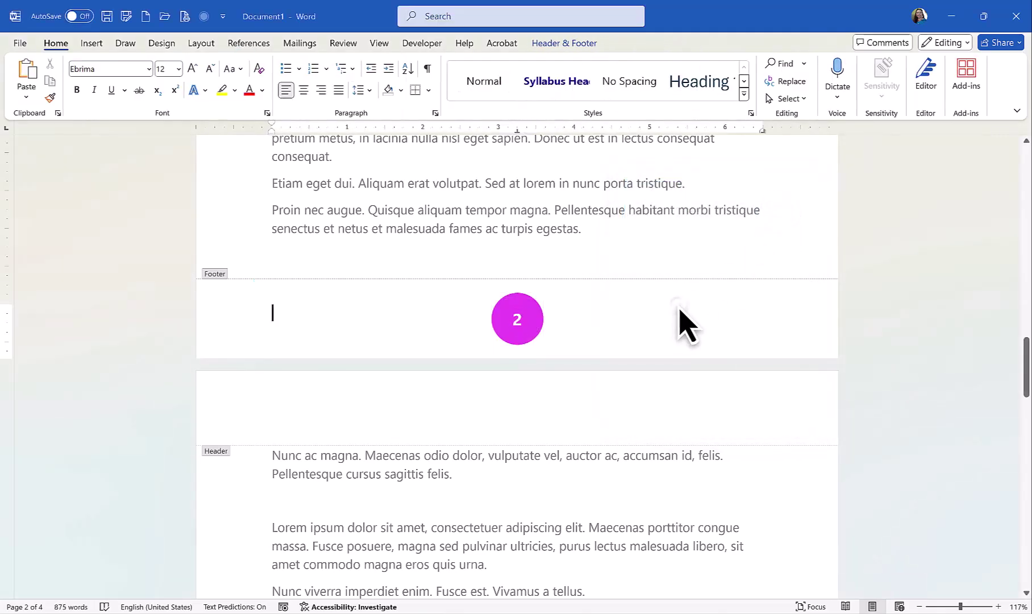